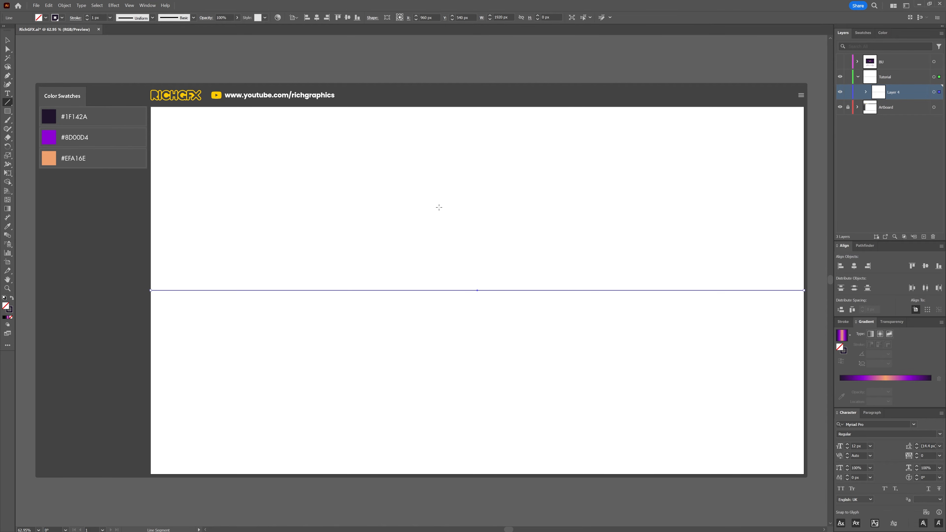
Step: Apply the Roughen effect to the horizontal line with size 13%, detail 1 and smooth points
left_click(114, 5)
mouse_move(157, 71)
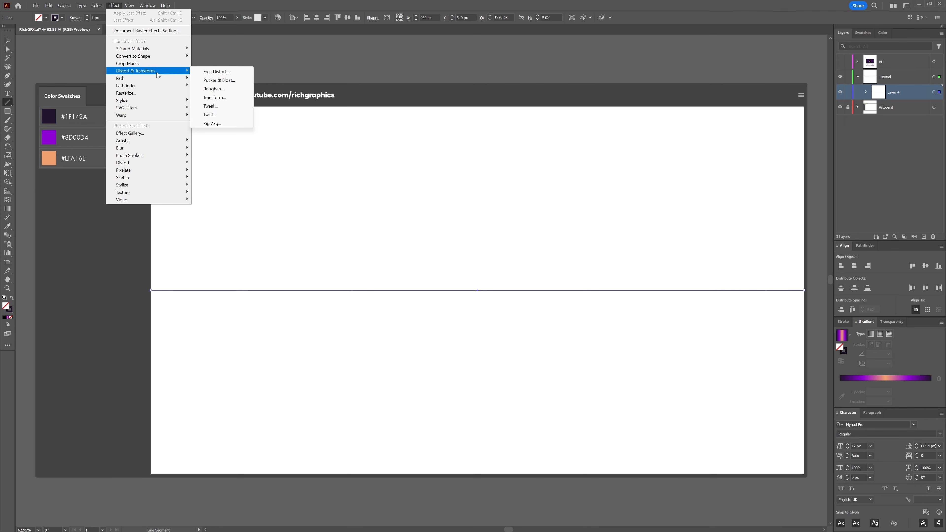
left_click(232, 90)
left_click_drag(442, 66, 454, 77)
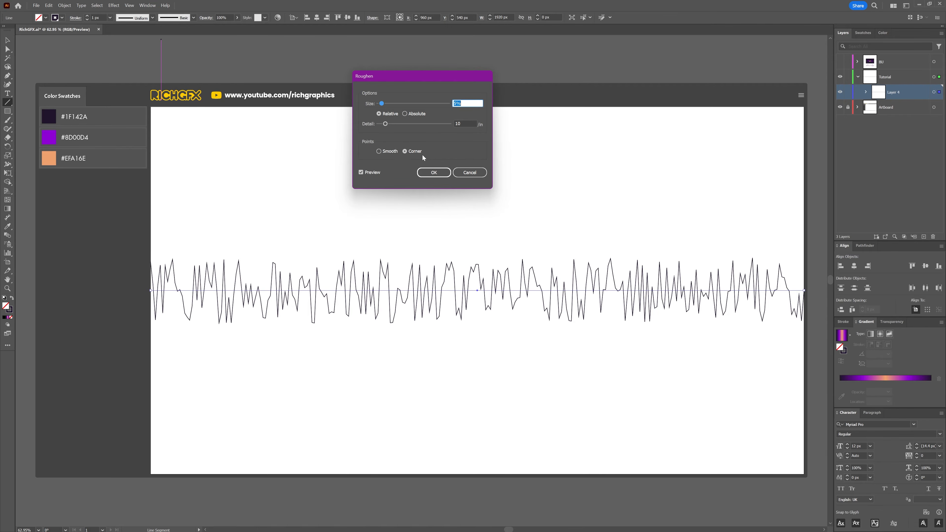
left_click(414, 152)
left_click(468, 104)
type("13")
left_click(455, 124)
type("1")
left_click(391, 153)
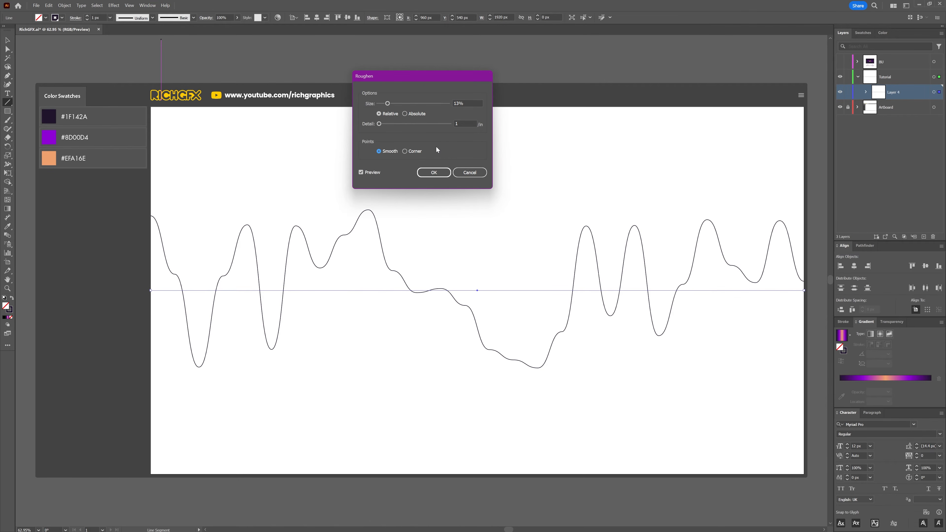
left_click(444, 173)
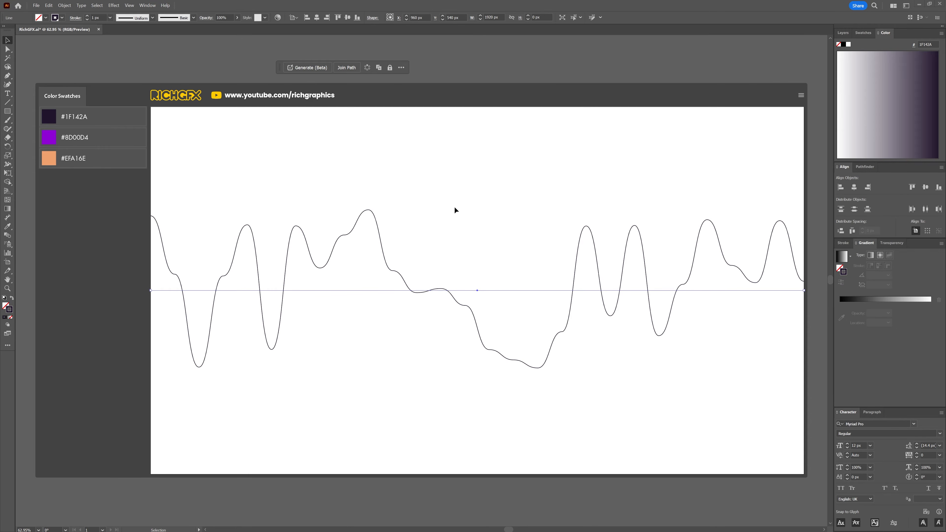
Step: Expand the roughened line's appearance and apply a gradient to its stroke
left_click(65, 7)
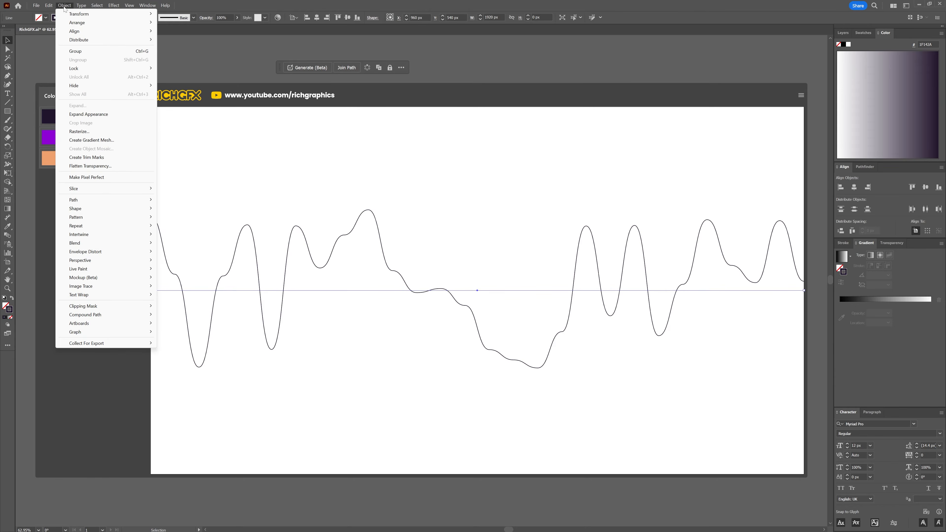
left_click(114, 114)
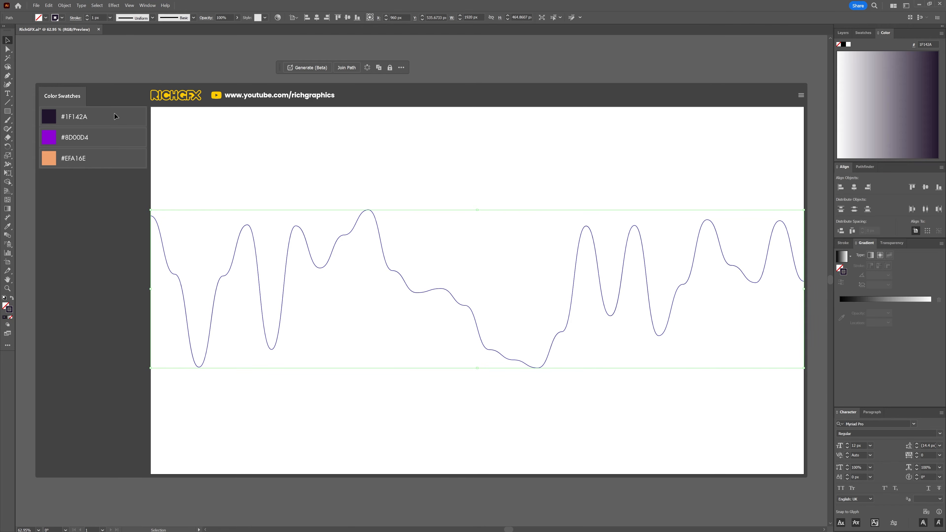
left_click(9, 318)
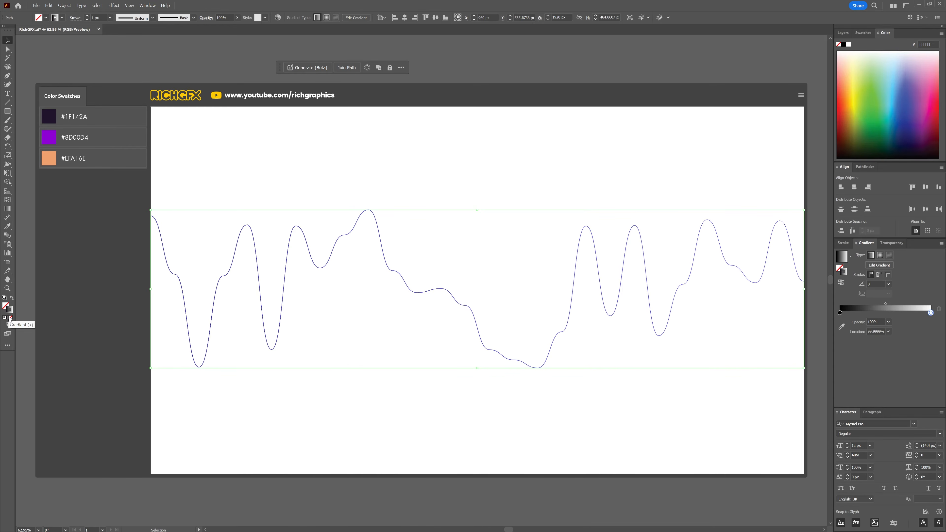
Step: Add three stops to the stroke gradient and place them at 25%, 50% and 75% locations
left_click(866, 313)
left_click(889, 313)
left_click(909, 313)
left_click(867, 313)
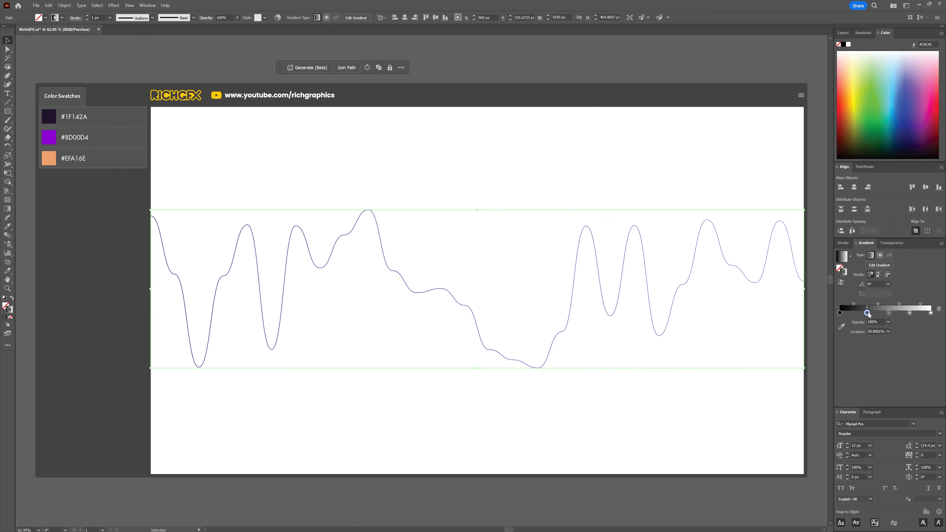
double_click(878, 332)
type("25")
key("Return")
left_click(889, 313)
double_click(878, 334)
type("50")
key("Return")
double_click(909, 313)
left_click(938, 338)
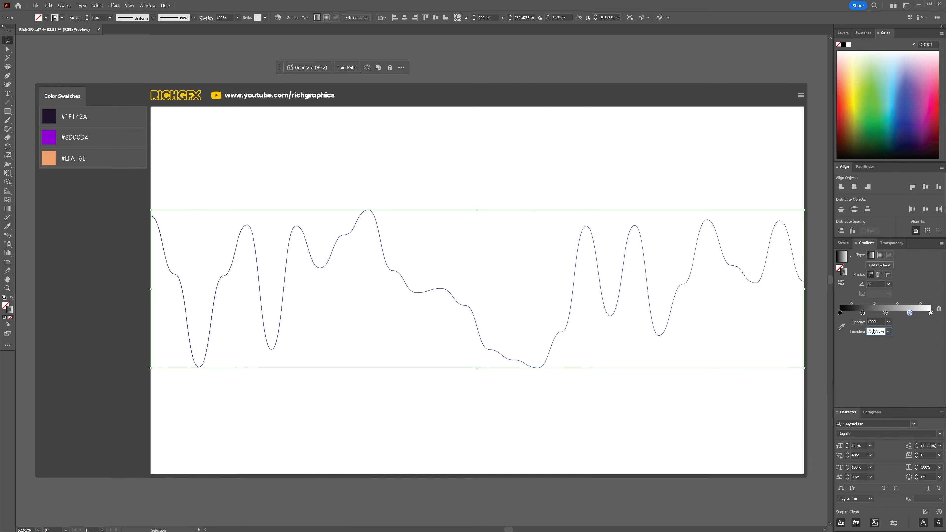
double_click(876, 332)
type("75")
key("Return")
Step: Color both end stops of the gradient with the #1F142A swatch
double_click(840, 314)
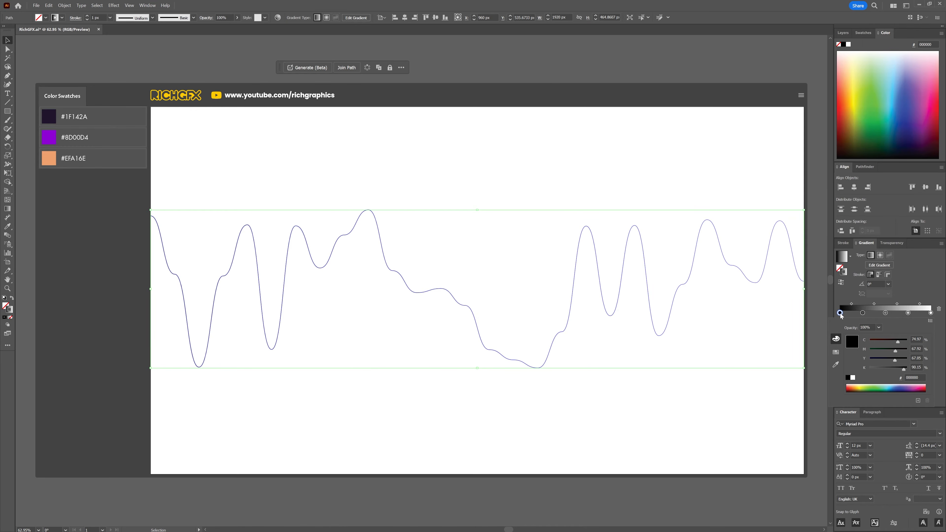
left_click(836, 352)
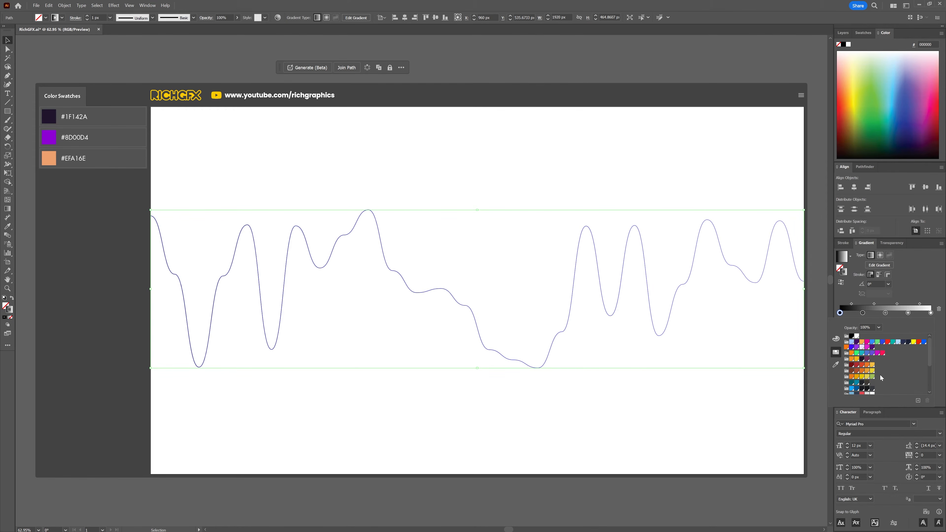
left_click(931, 313)
double_click(931, 313)
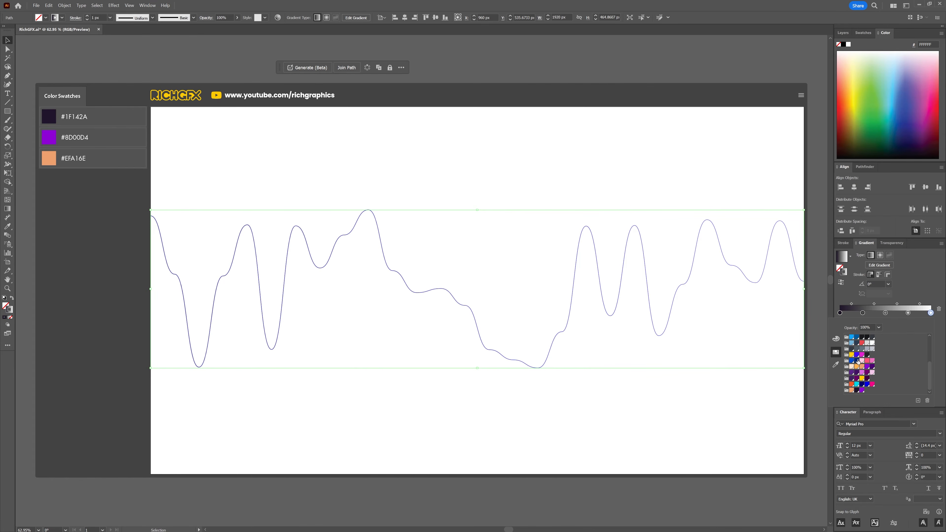
left_click(857, 390)
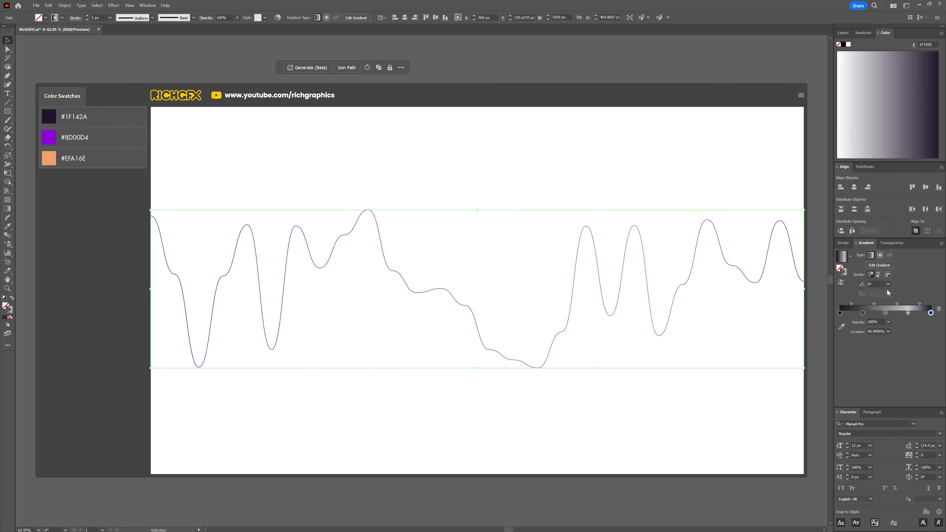
Step: Color the 25% and 75% gradient stops with the #8D00D4 swatch
double_click(863, 313)
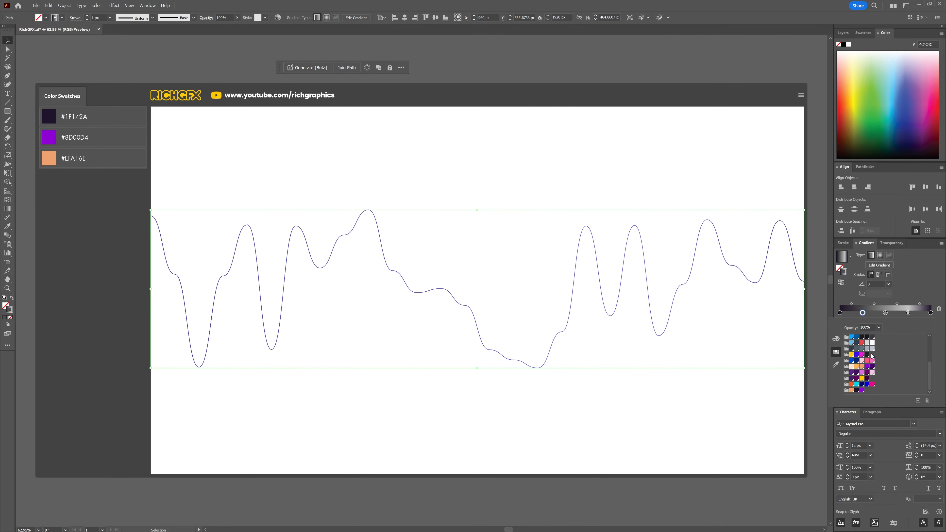
left_click(862, 390)
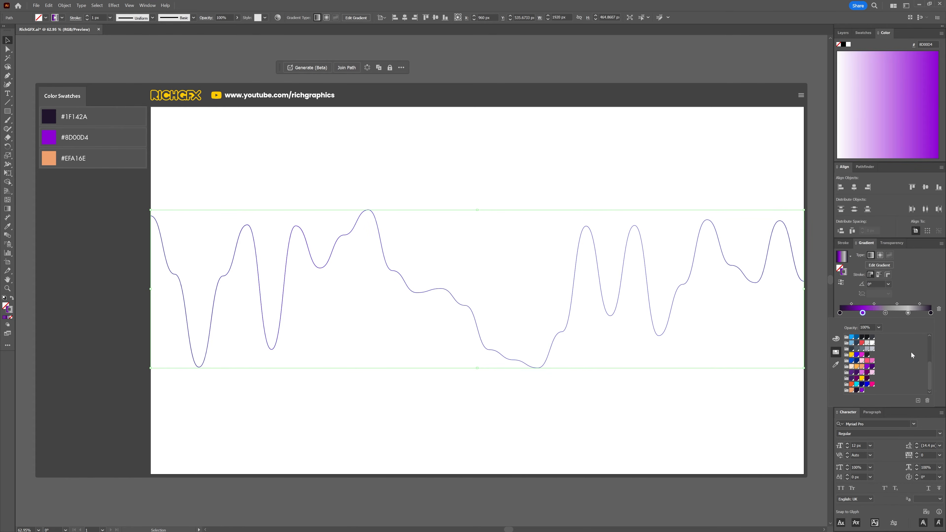
left_click(908, 312)
left_click(862, 390)
Step: Color the middle 50% gradient stop with the #EFA16E swatch and deselect the wave
double_click(886, 313)
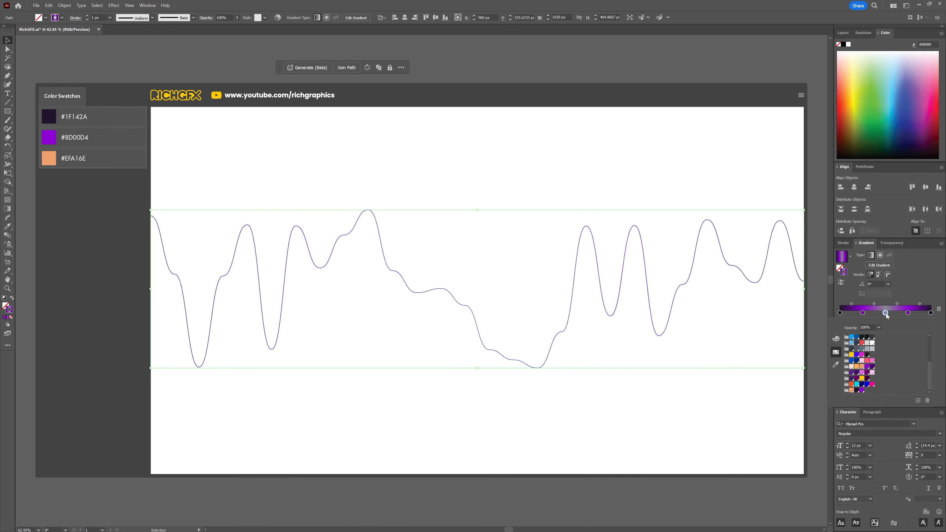
left_click(852, 390)
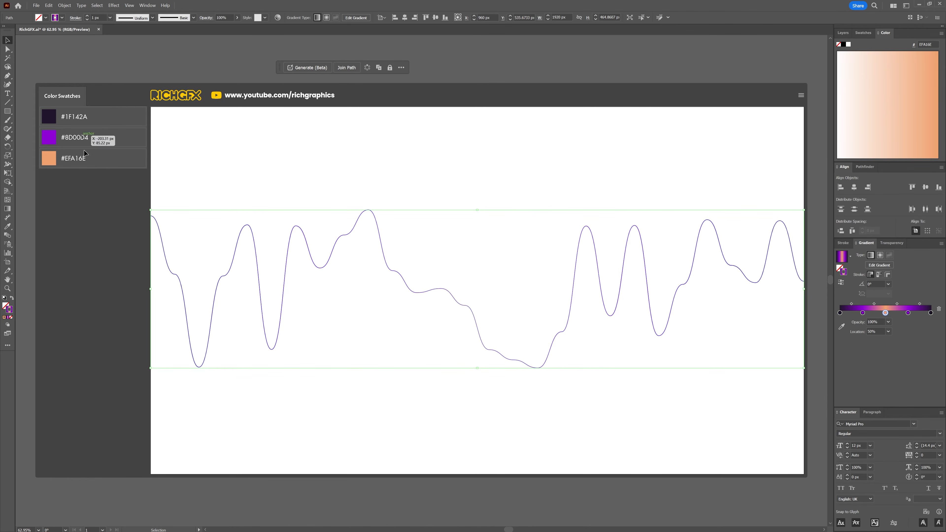
left_click(361, 343)
Step: Create a straight horizontal line 1920 px long with the Line Segment tool
key("backslash")
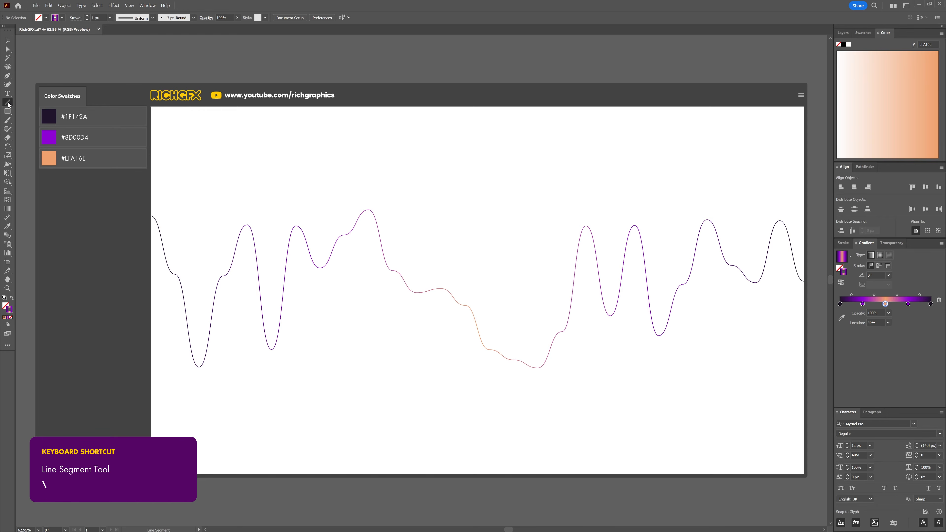
left_click_drag(304, 96, 306, 175)
left_click(327, 168)
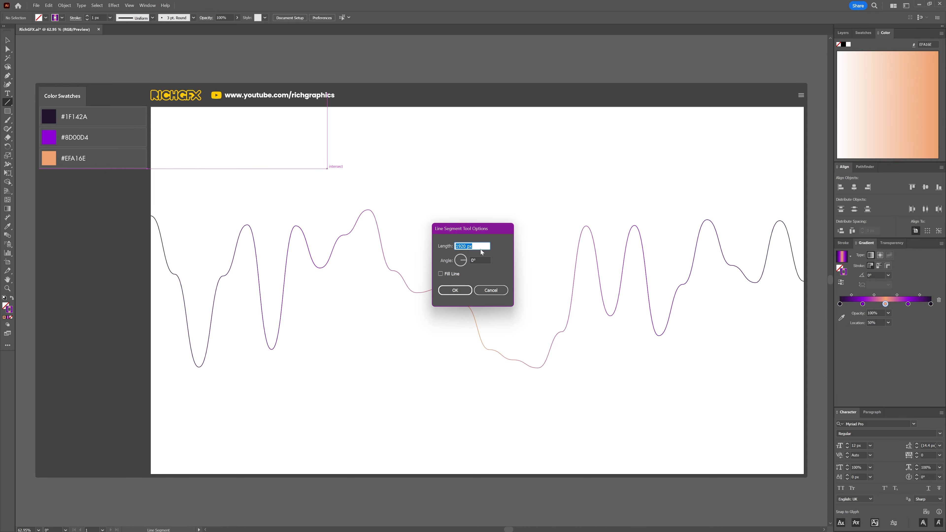
left_click(455, 290)
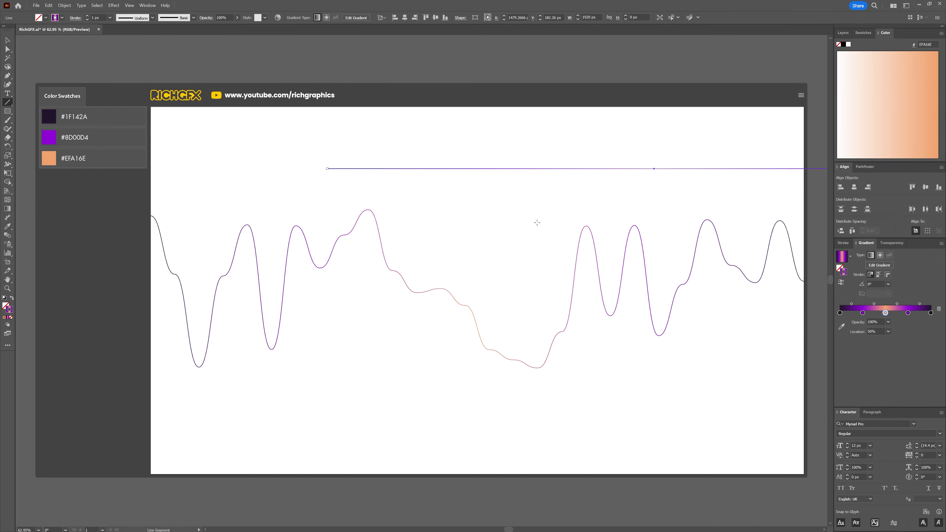
Step: Center the new line on the artboard both ways and set its stroke to the #1F142A swatch
left_click(404, 19)
left_click(435, 18)
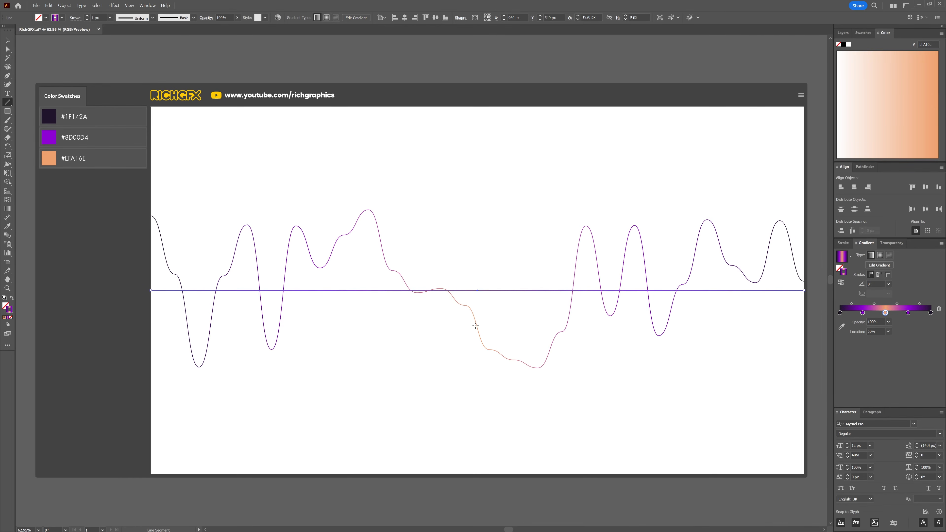
left_click(62, 18)
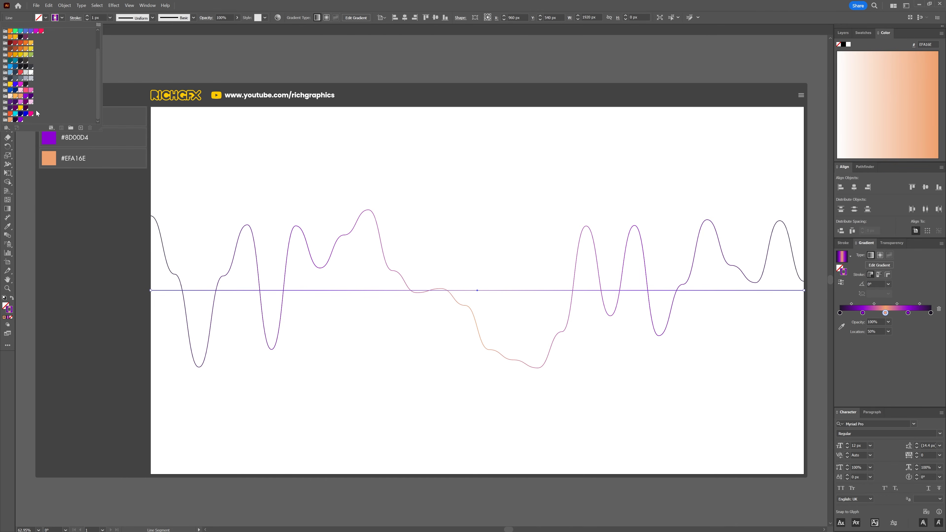
left_click(17, 121)
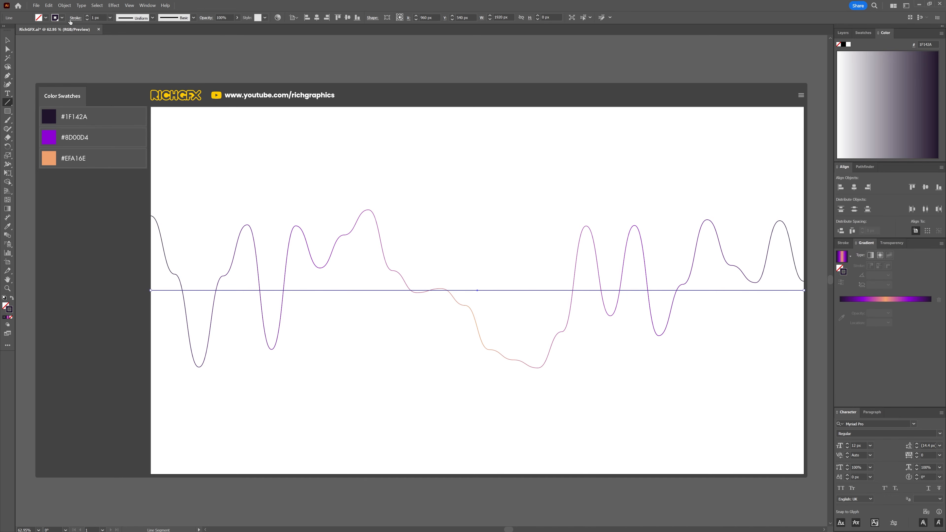
Step: Send the straight line to the back of the stacking order
right_click(380, 290)
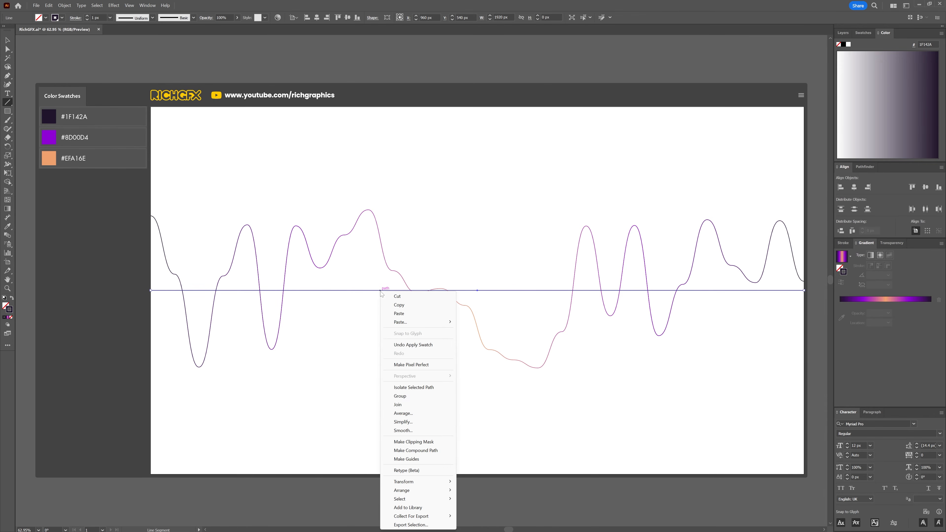
mouse_move(414, 490)
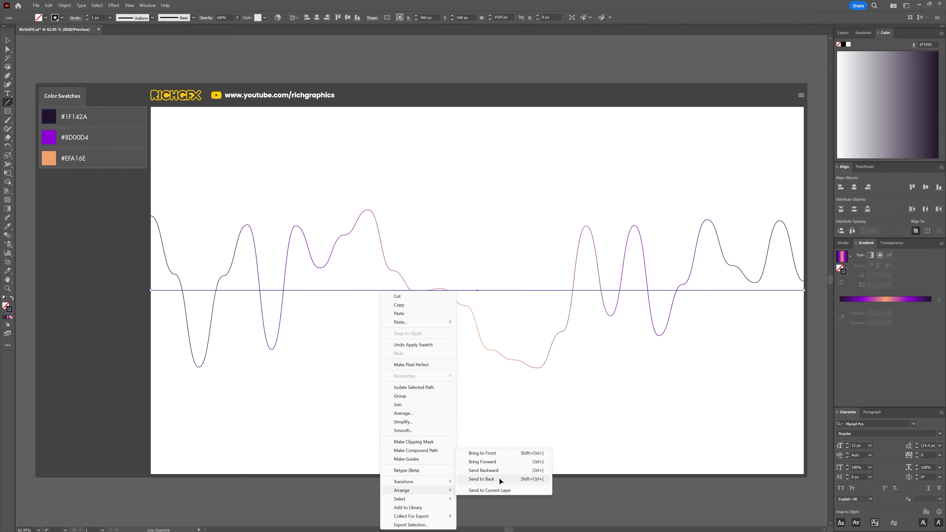
left_click(484, 481)
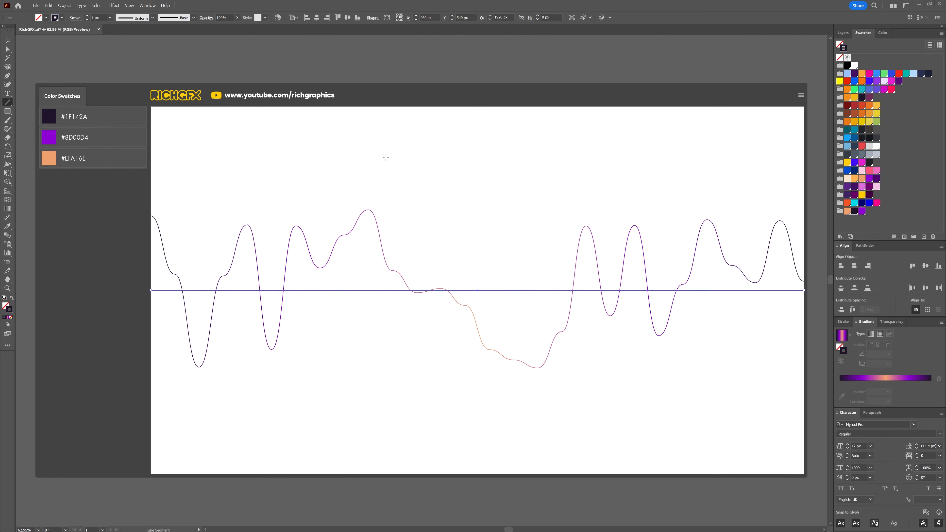
Step: Select the wave and the straight line together and make a blend between them
key("v")
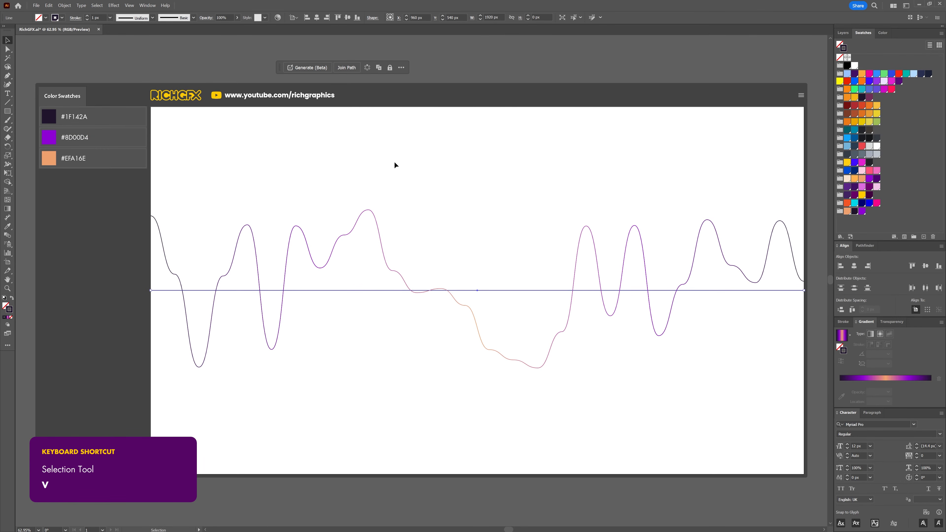
left_click_drag(394, 161, 630, 402)
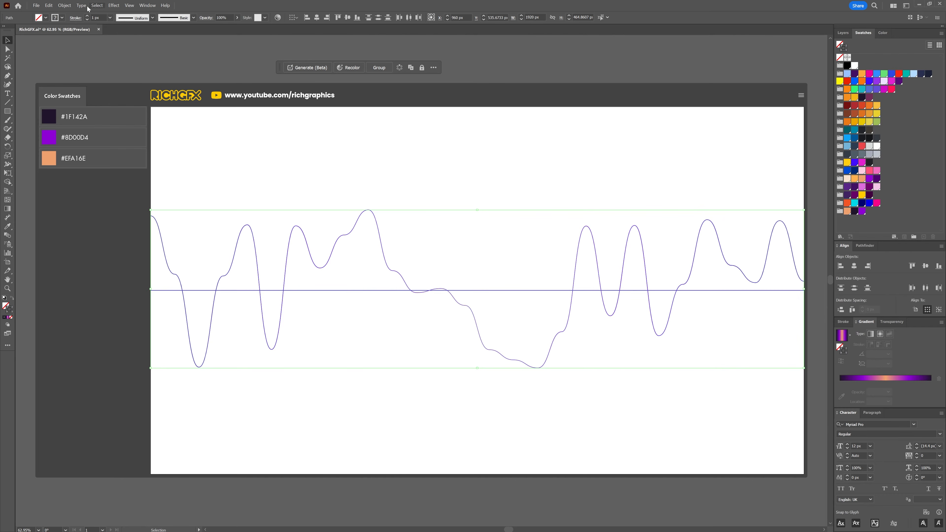
left_click(64, 6)
mouse_move(111, 243)
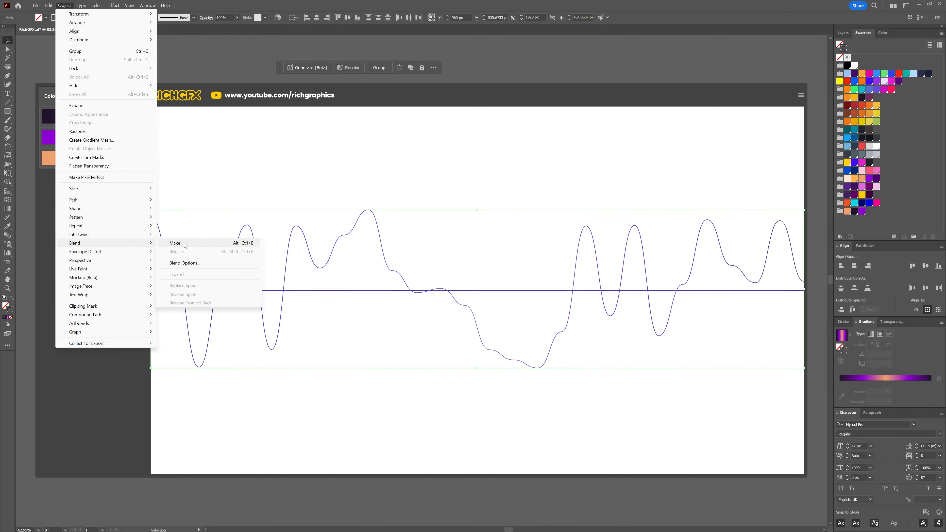
left_click(184, 243)
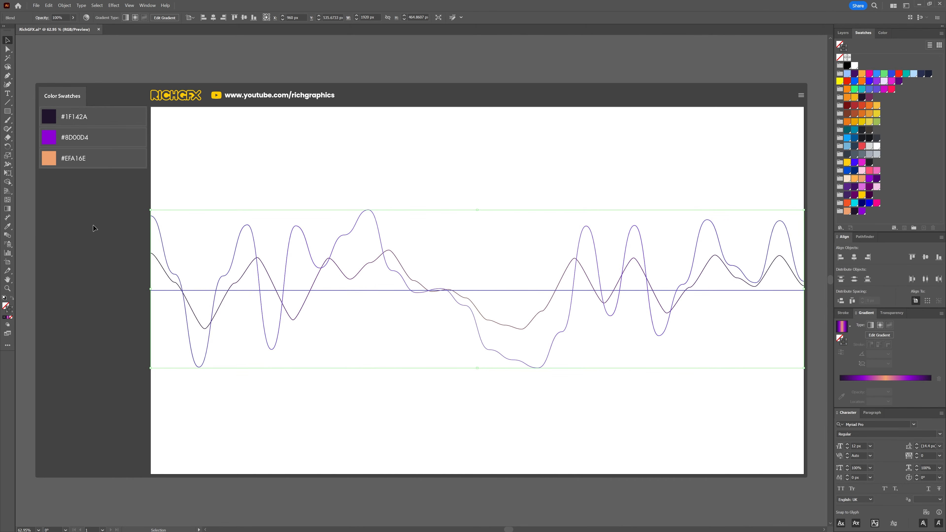
Step: Open the blend options, switch spacing to Specified Steps, and raise the number of steps
double_click(10, 238)
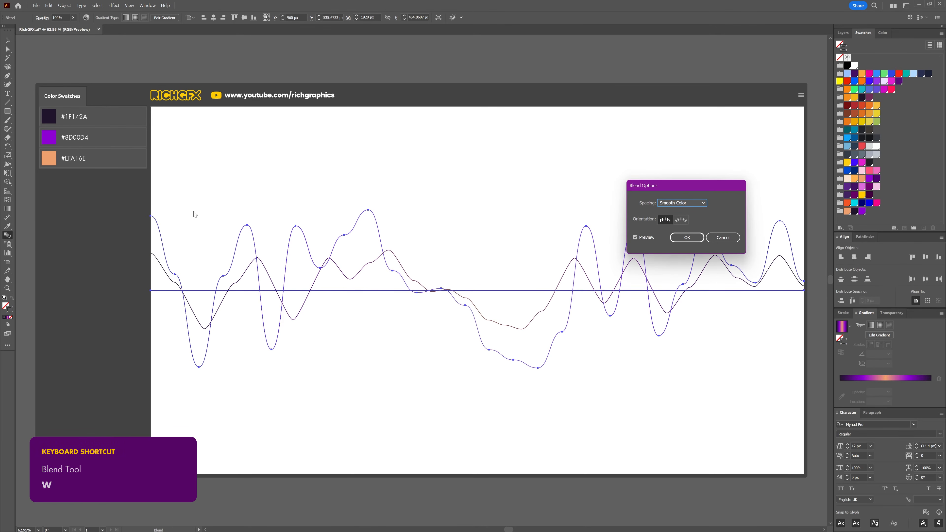
left_click_drag(709, 186, 370, 134)
left_click(355, 151)
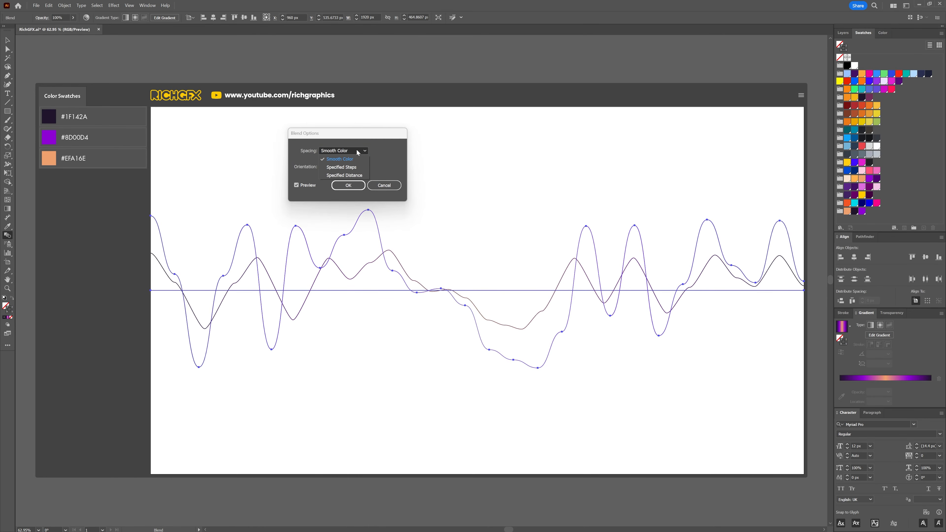
left_click(357, 167)
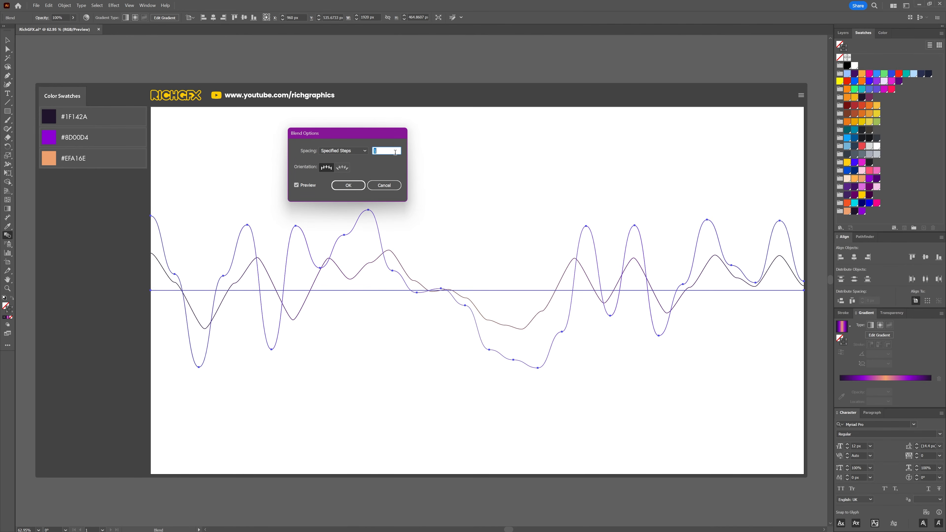
key("Up")
key("Up")
key("Up")
key("Up")
key("Up")
key("Up")
key("Up")
key("Up")
key("Up")
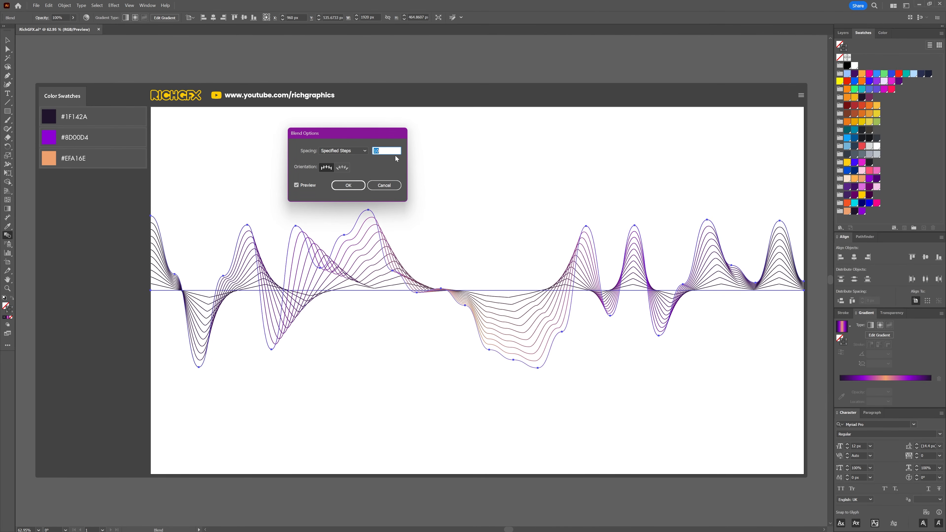
key("Up")
key("Up")
key("Up")
key("Up")
key("Up")
key("Up")
key("Up")
key("Up")
key("Up")
key("Up")
key("Up")
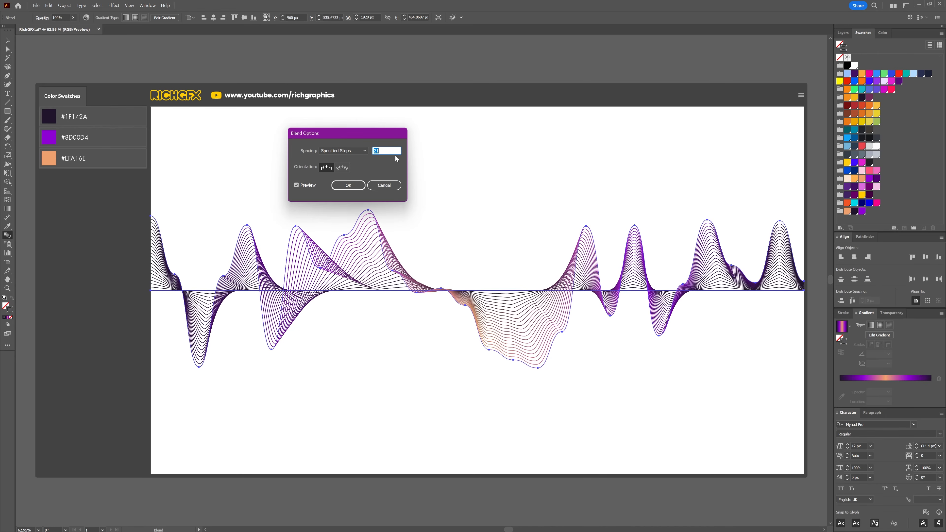
key("Up")
key("Up")
key("Up")
key("Up")
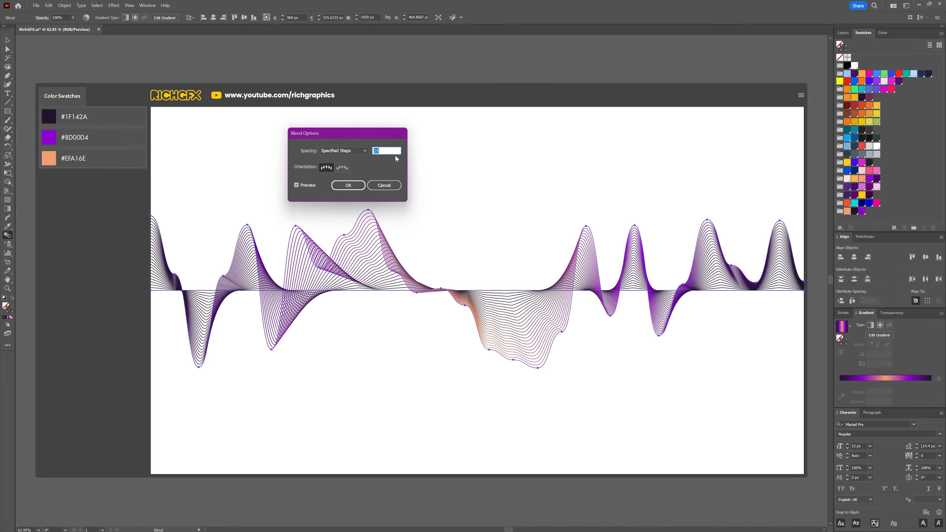
left_click(349, 186)
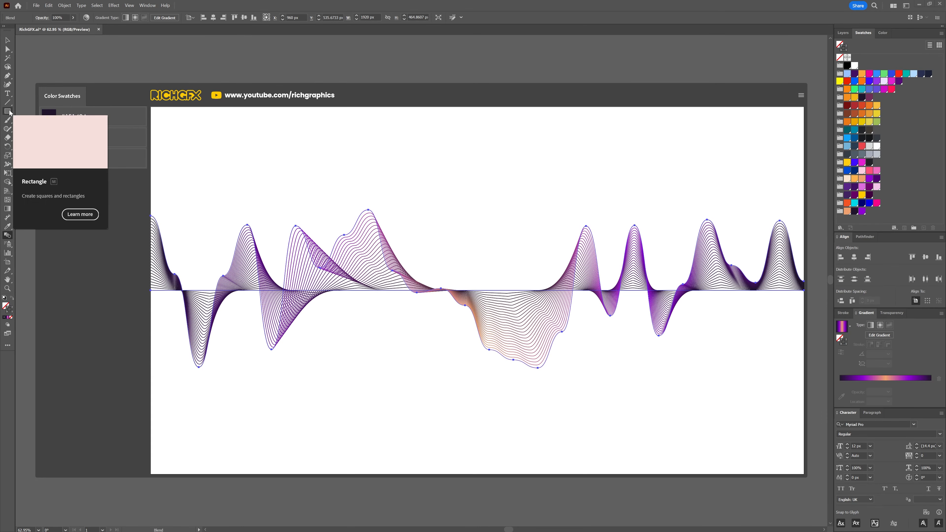
Step: Create a 1920 × 1080 px rectangle and center it horizontally and vertically on the artboard
key("m")
left_click(332, 160)
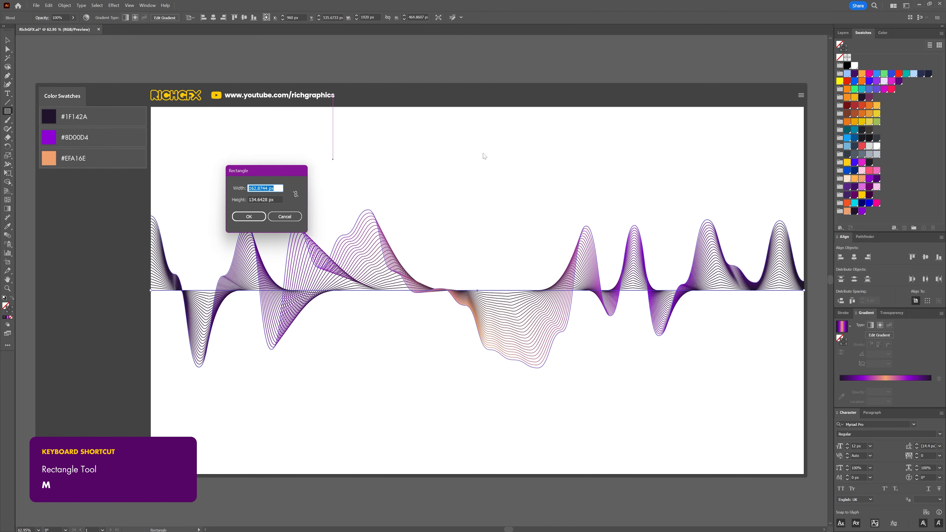
type("1920")
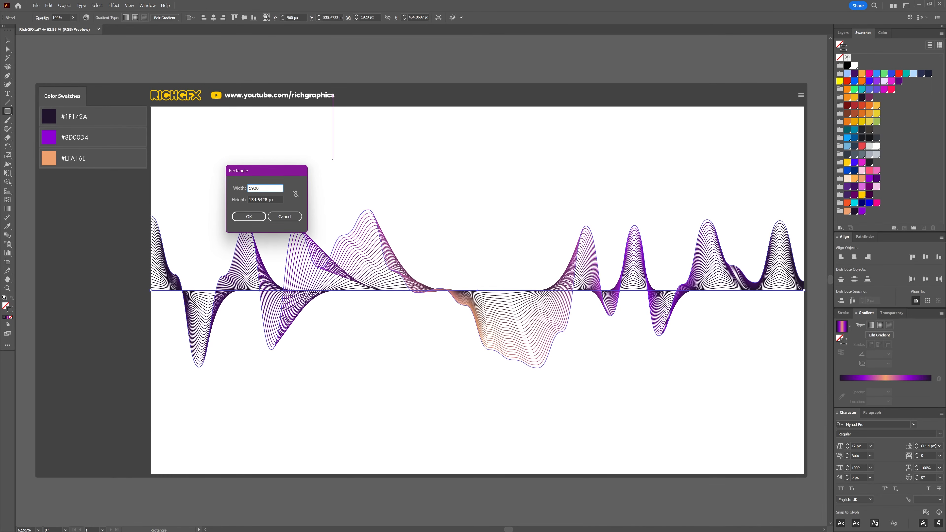
key("Tab")
type("1080")
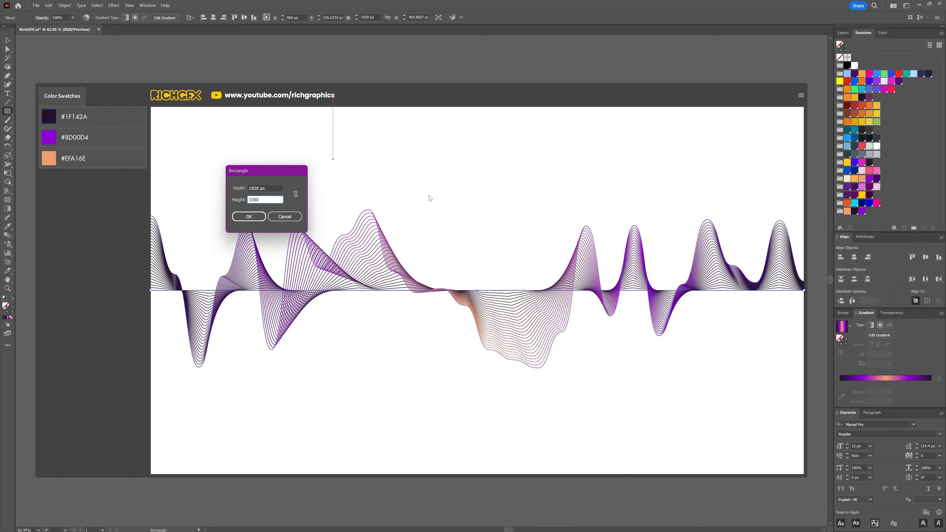
key("Return")
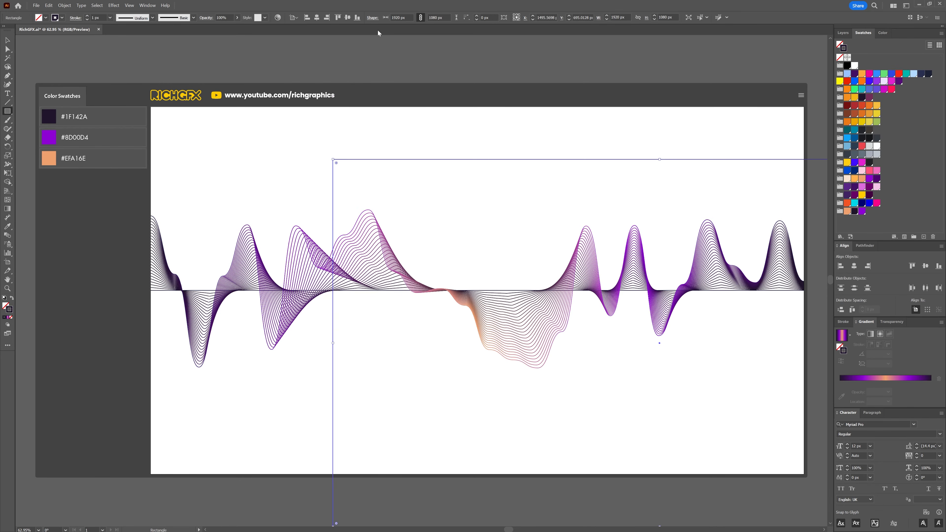
left_click(317, 18)
left_click(344, 20)
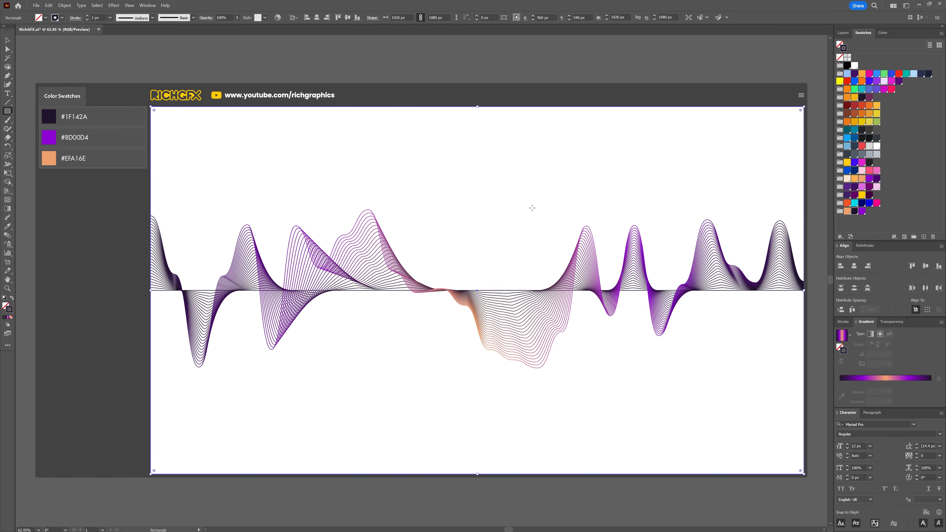
Step: Swap the rectangle's stroke to a dark #1F142A fill, send it to the back, and deselect
left_click(12, 298)
key("v")
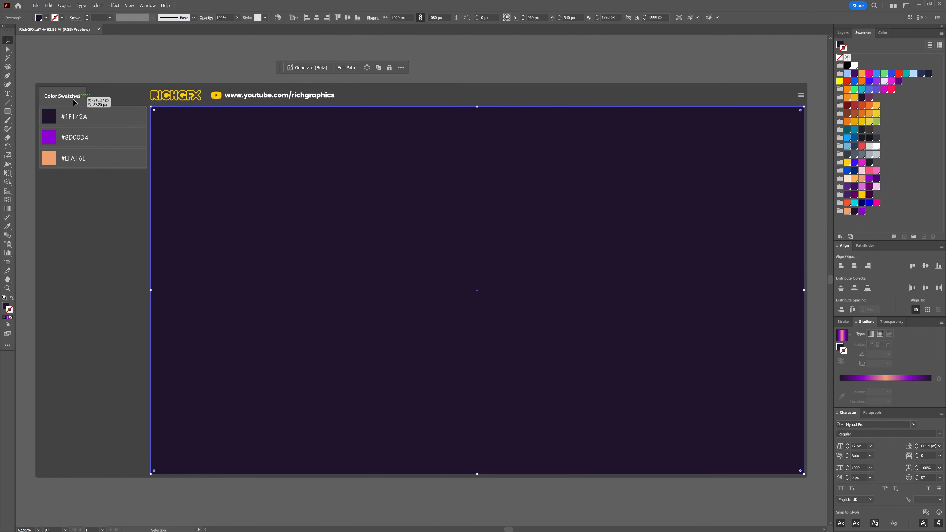
right_click(384, 221)
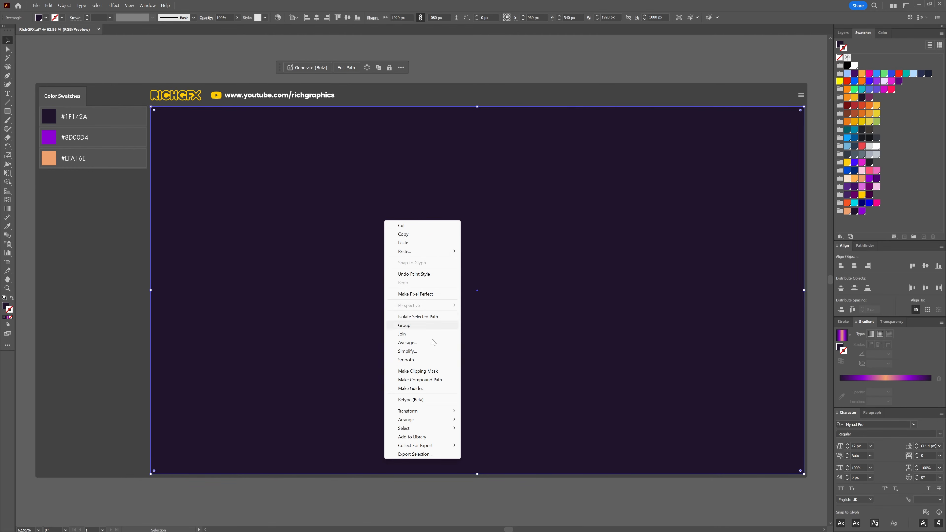
mouse_move(433, 418)
left_click(522, 445)
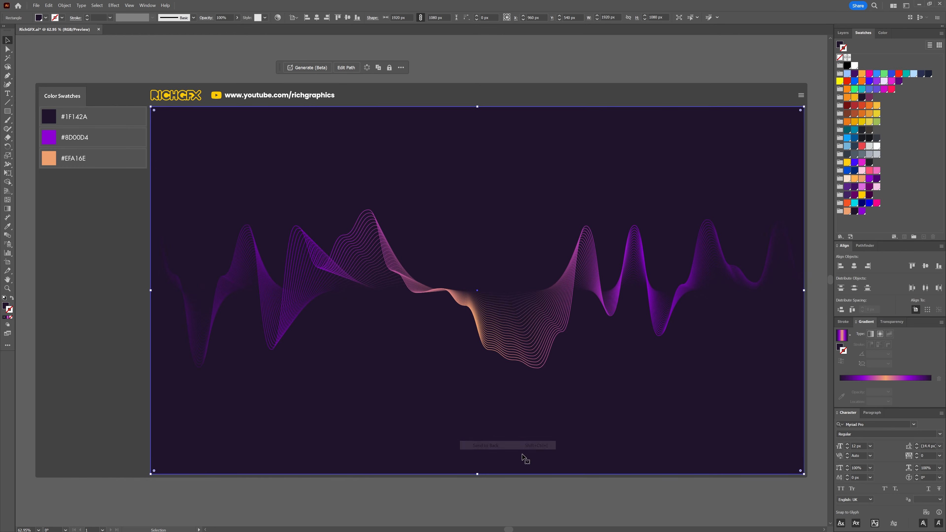
left_click(537, 497)
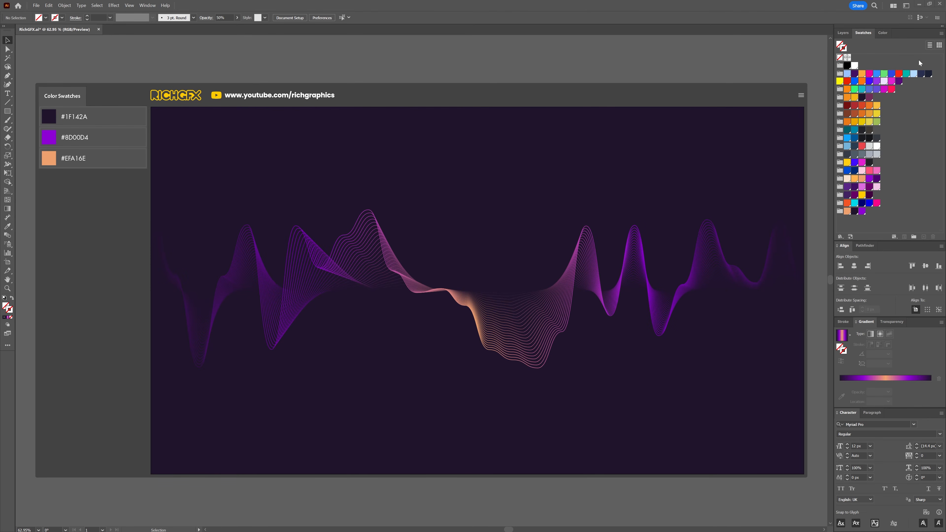
Step: Select the blend through its layer entry and duplicate it
left_click(843, 33)
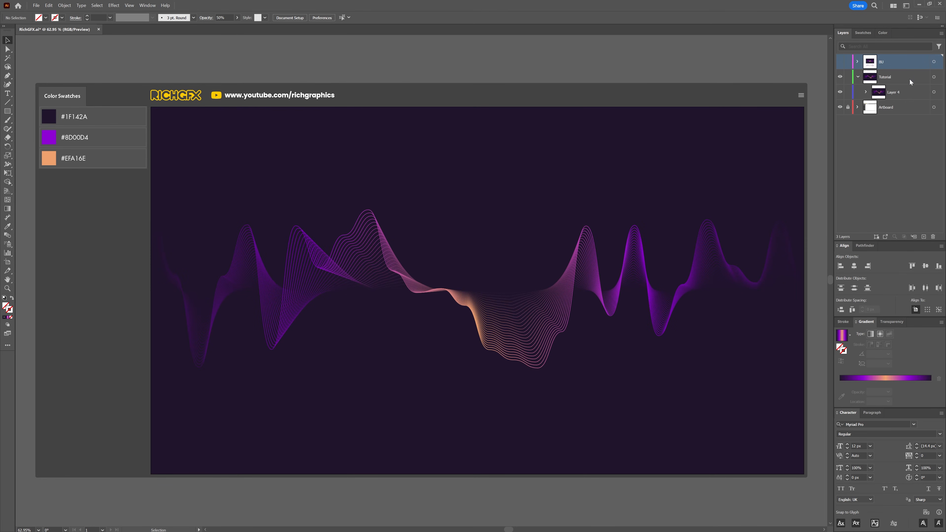
left_click(866, 92)
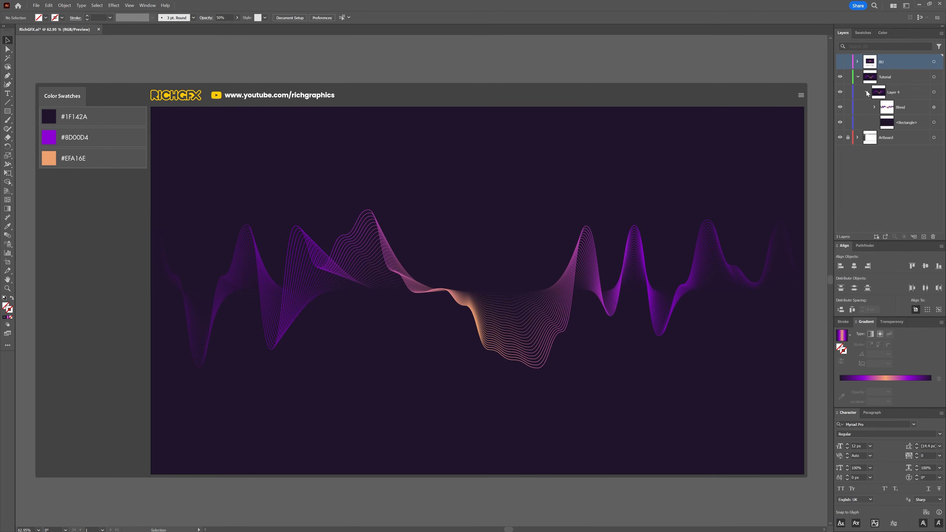
left_click(934, 107)
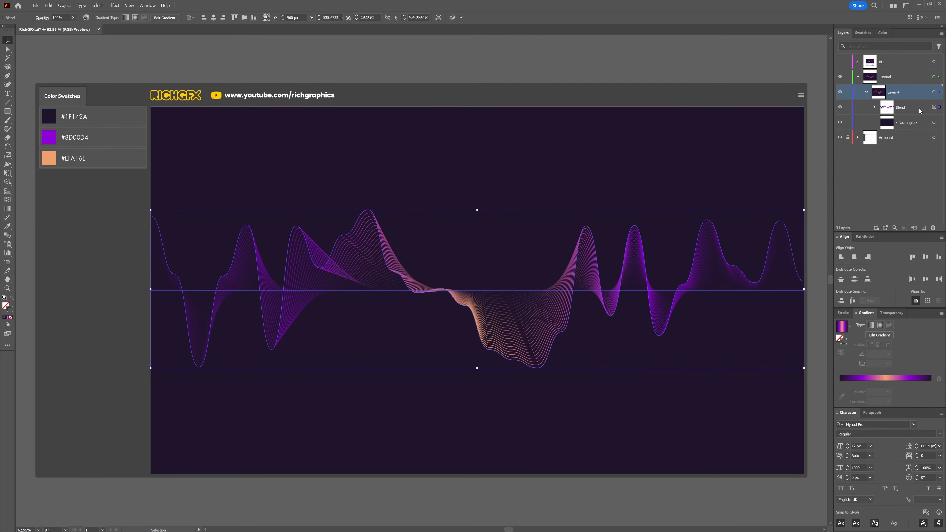
left_click_drag(919, 112, 917, 105)
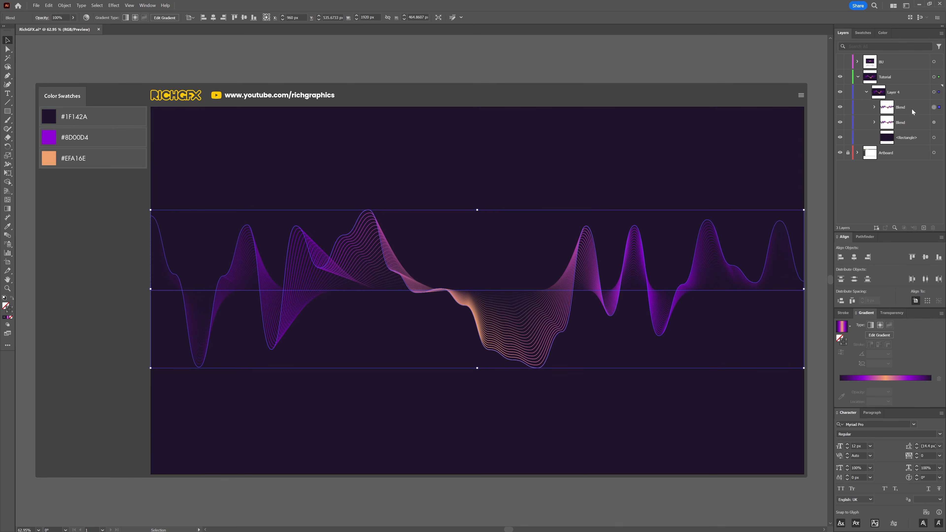
Step: Expand the duplicated blend into a group of paths
left_click(65, 6)
mouse_move(82, 243)
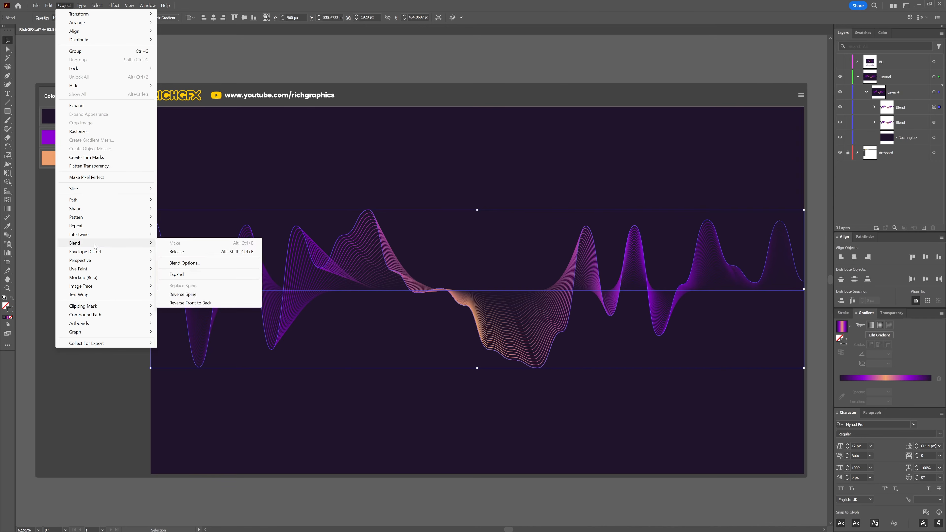
left_click(186, 274)
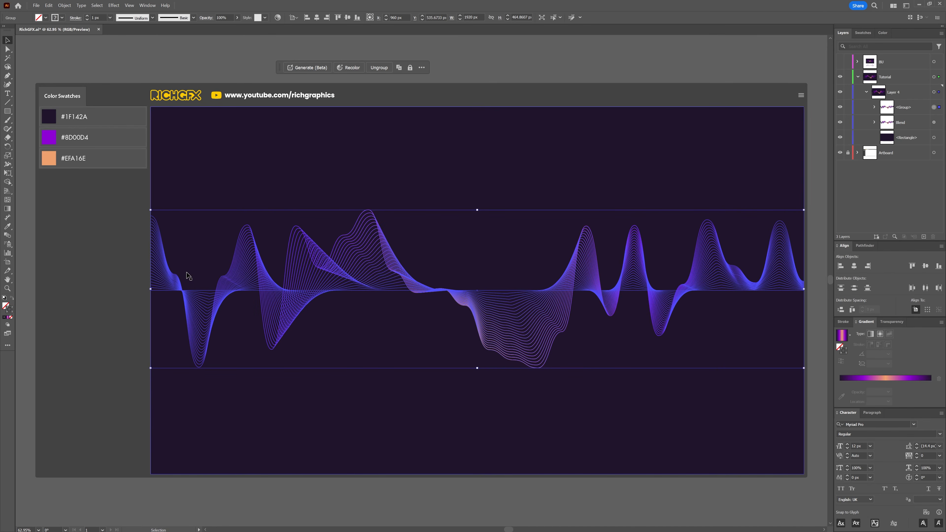
Step: Apply a Gaussian Blur with a 60 pixel radius to the expanded group
left_click(114, 5)
mouse_move(175, 148)
left_click(230, 151)
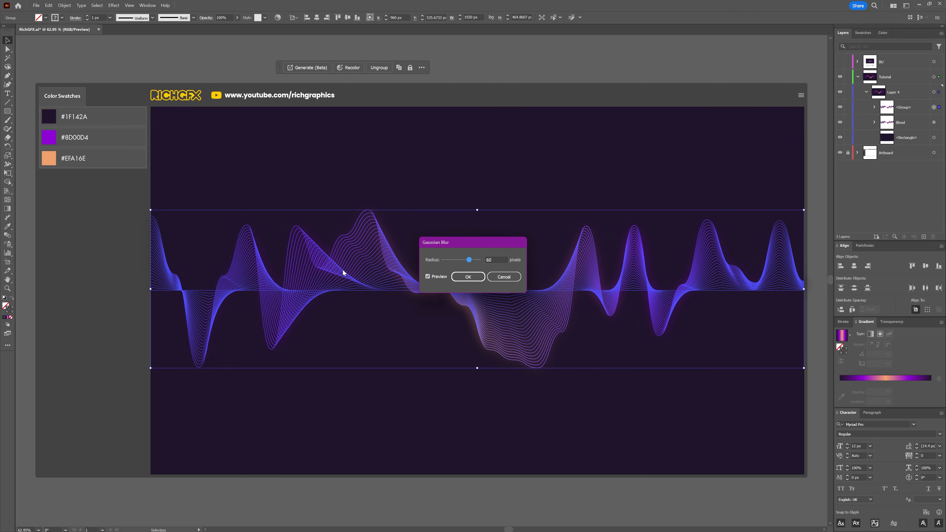
left_click(468, 277)
Step: Set the blurred group's opacity to 50%
left_click(889, 322)
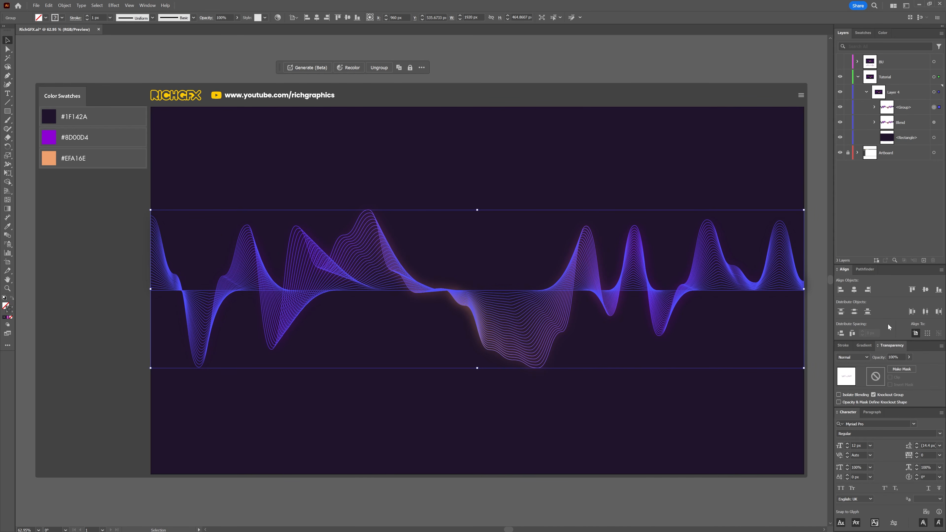
left_click(896, 357)
type("50")
key("Return")
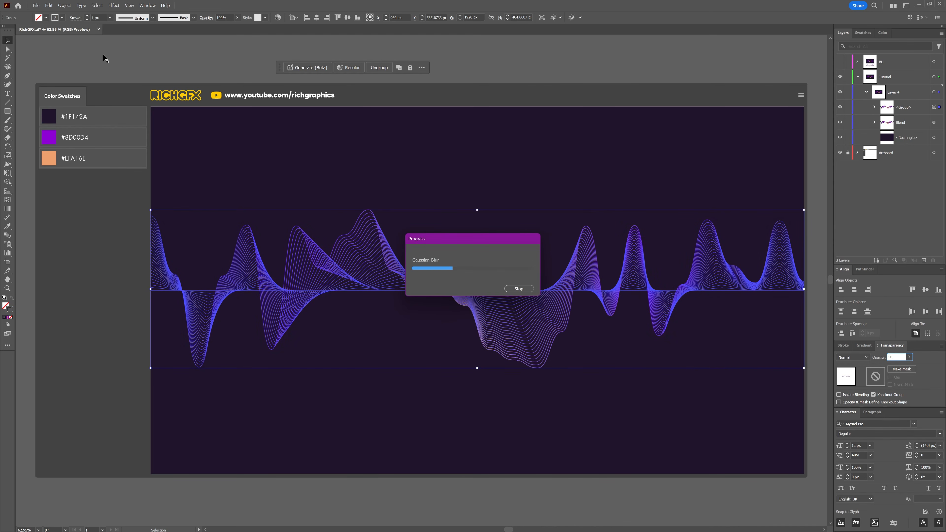